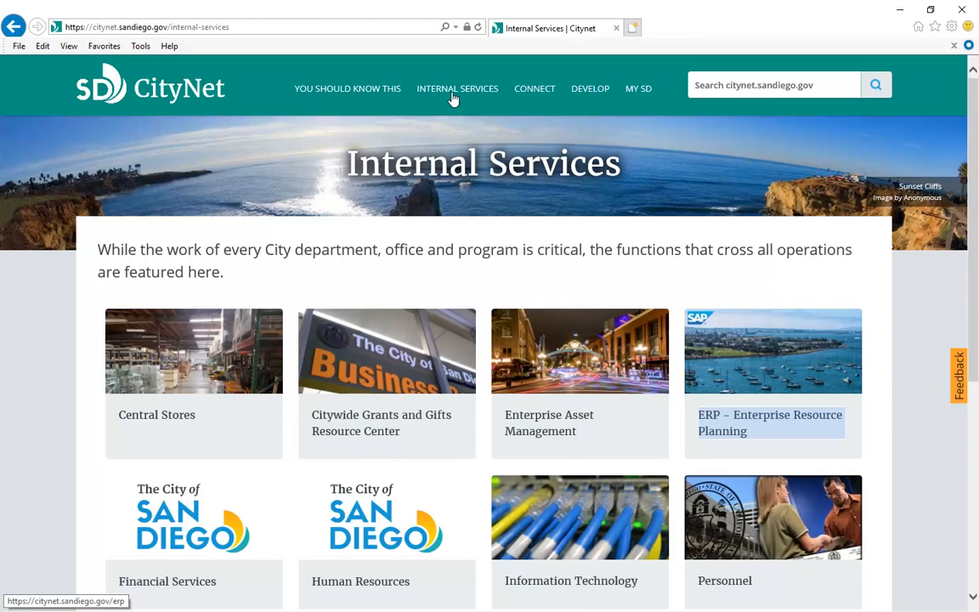
Go from CityNet's ERP page to Requesting Access to SAP and launch the SAP Security Request Logon
{"action": "left_click", "coordinate": [776, 421]}
{"action": "scroll", "coordinate": [975, 306], "scroll_direction": "down", "scroll_amount": 3}
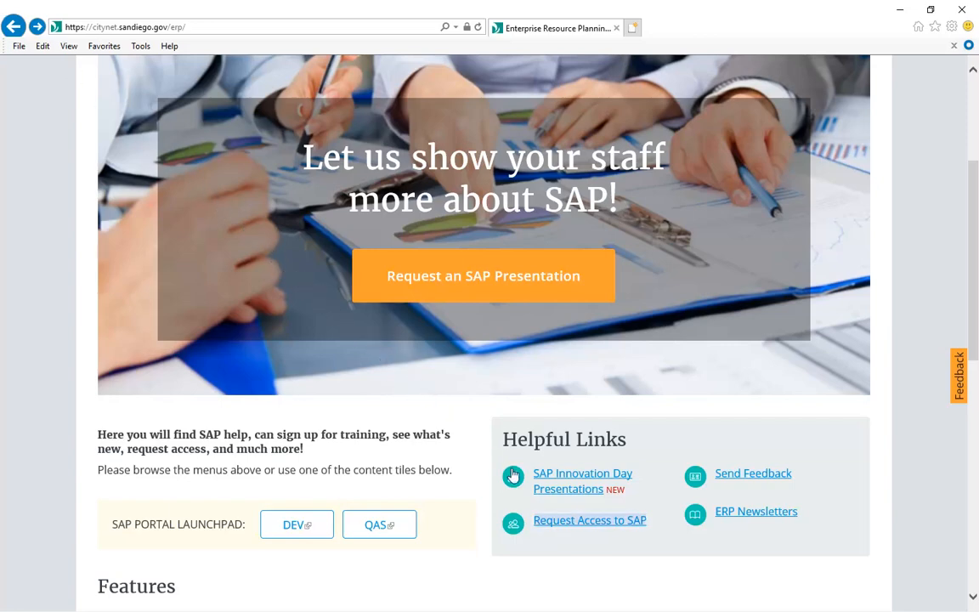
{"action": "left_click", "coordinate": [573, 522]}
{"action": "scroll", "coordinate": [969, 374], "scroll_direction": "down", "scroll_amount": 2}
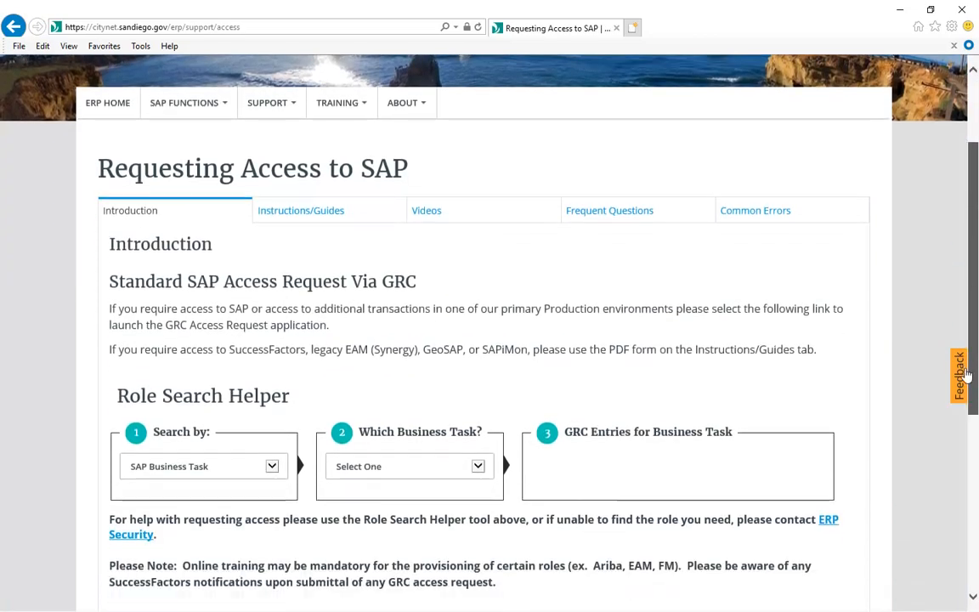
{"action": "scroll", "coordinate": [966, 374], "scroll_direction": "down", "scroll_amount": 2}
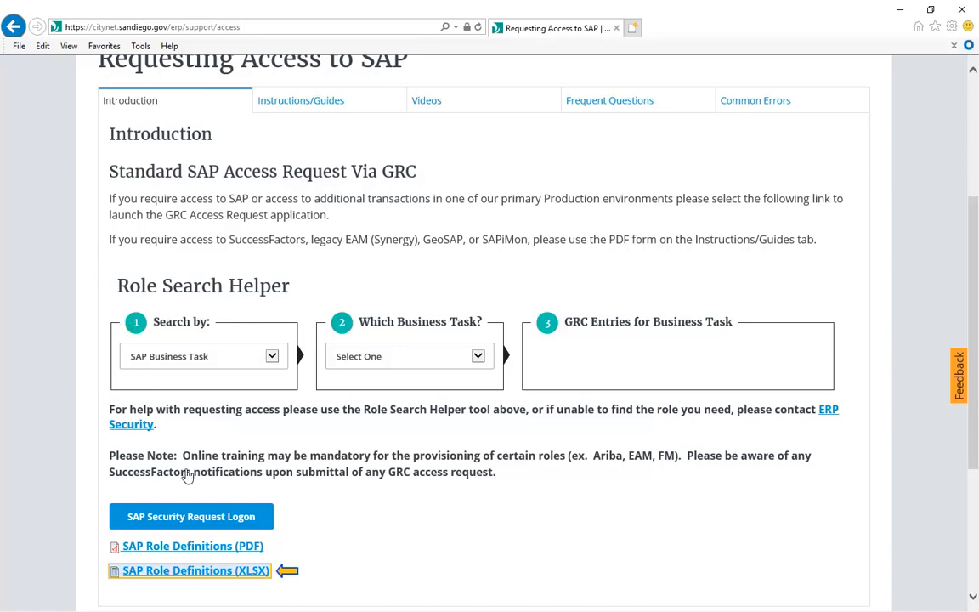
{"action": "left_click", "coordinate": [201, 516]}
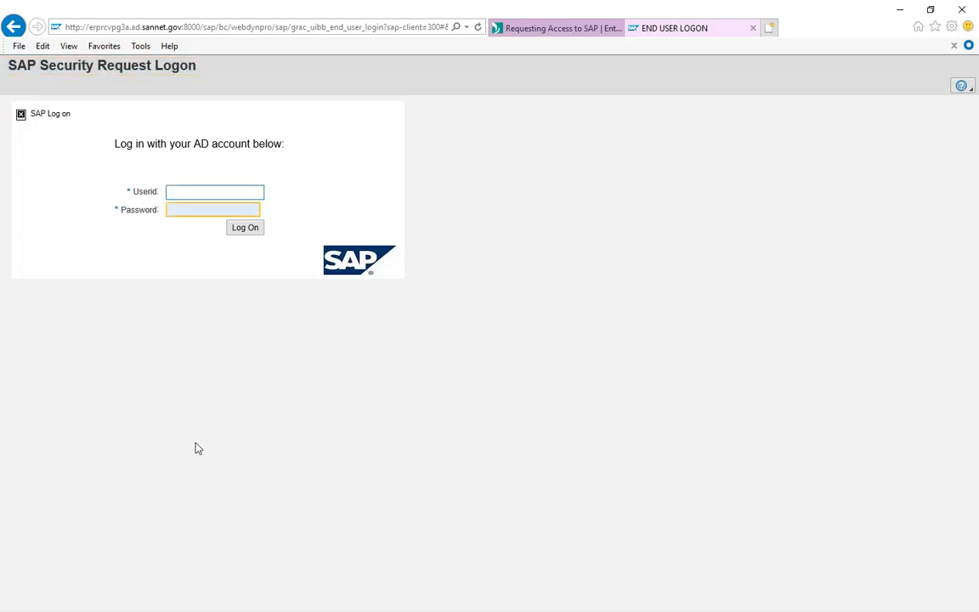
Log on to SAP GRC with the test user's AD user ID and password
{"action": "left_click", "coordinate": [170, 193]}
{"action": "type", "text": "Te"}
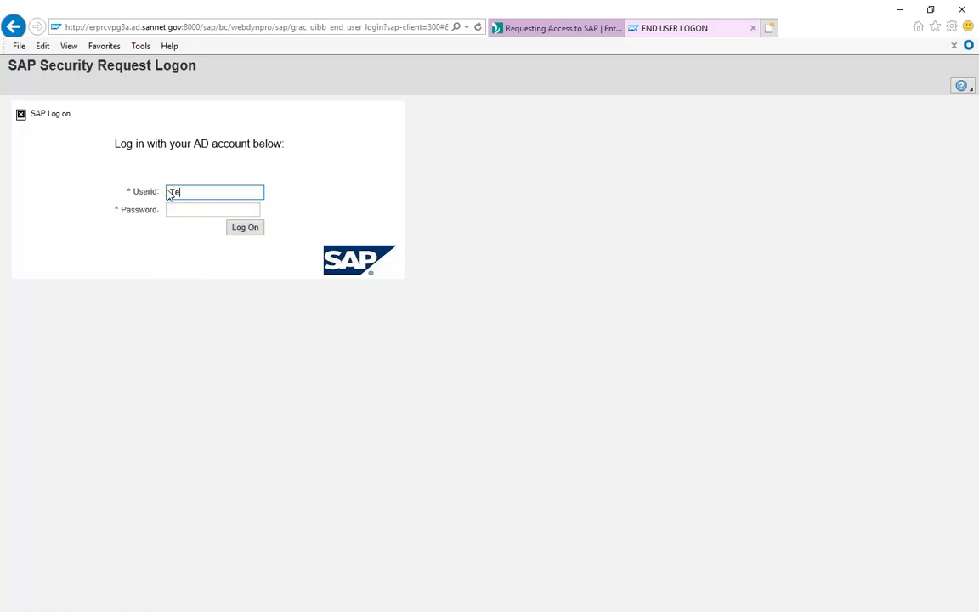
{"action": "type", "text": "stUser0040"}
{"action": "left_click", "coordinate": [178, 210]}
{"action": "type", "text": "••"}
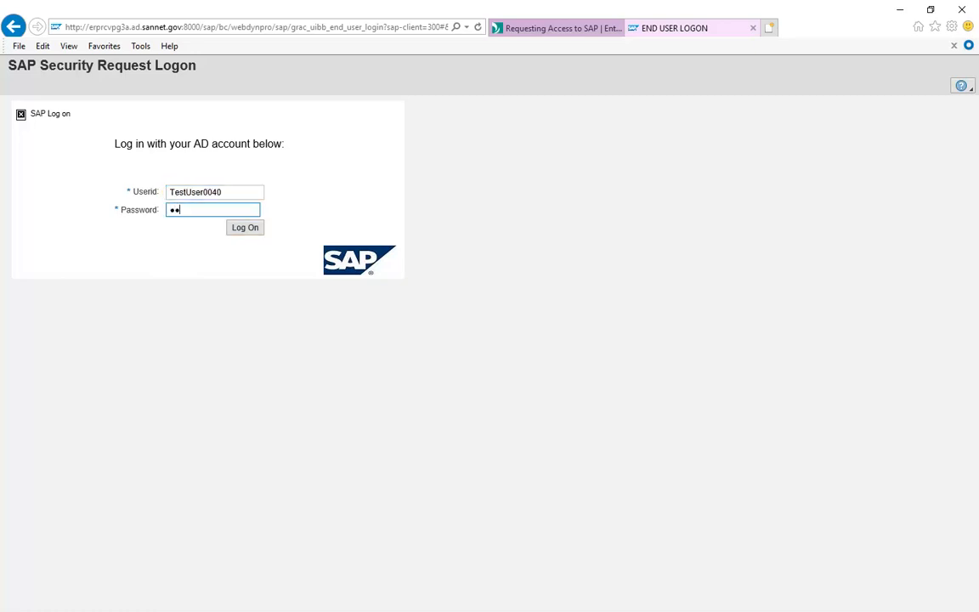
{"action": "left_click", "coordinate": [242, 233]}
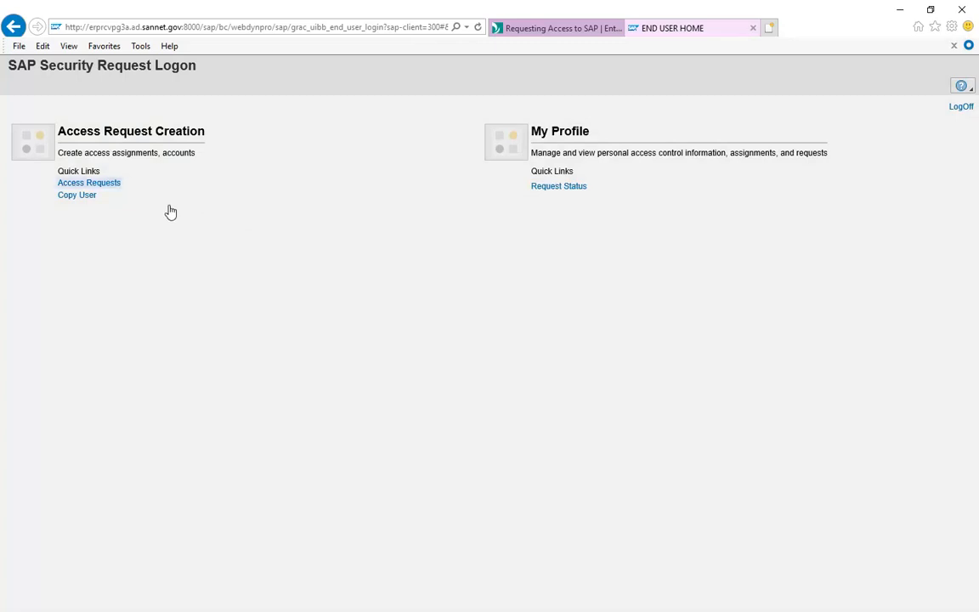
Create a new access request with purpose 'Need access to create invoice for BA 9912'
{"action": "left_click", "coordinate": [117, 184]}
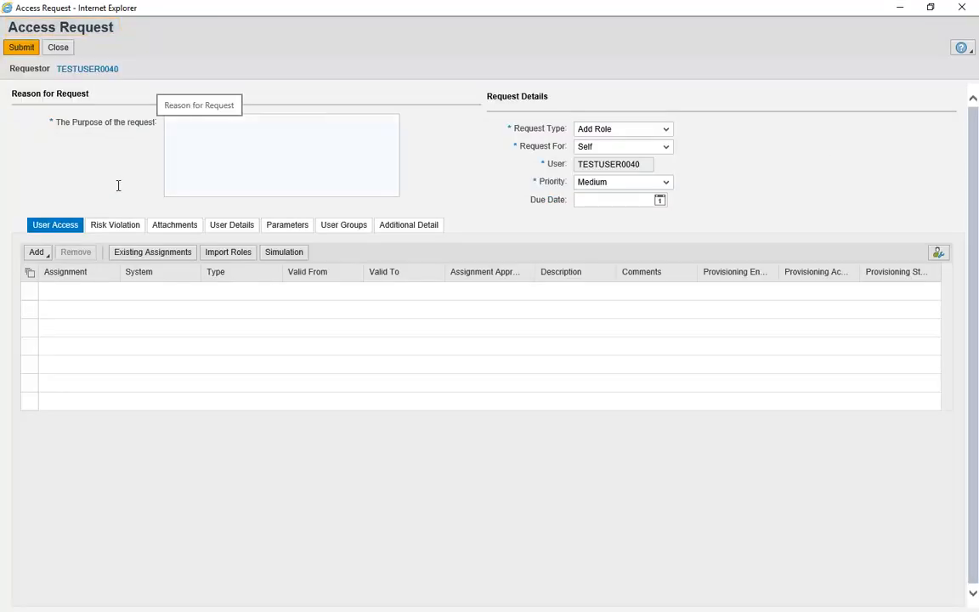
{"action": "left_click", "coordinate": [170, 123]}
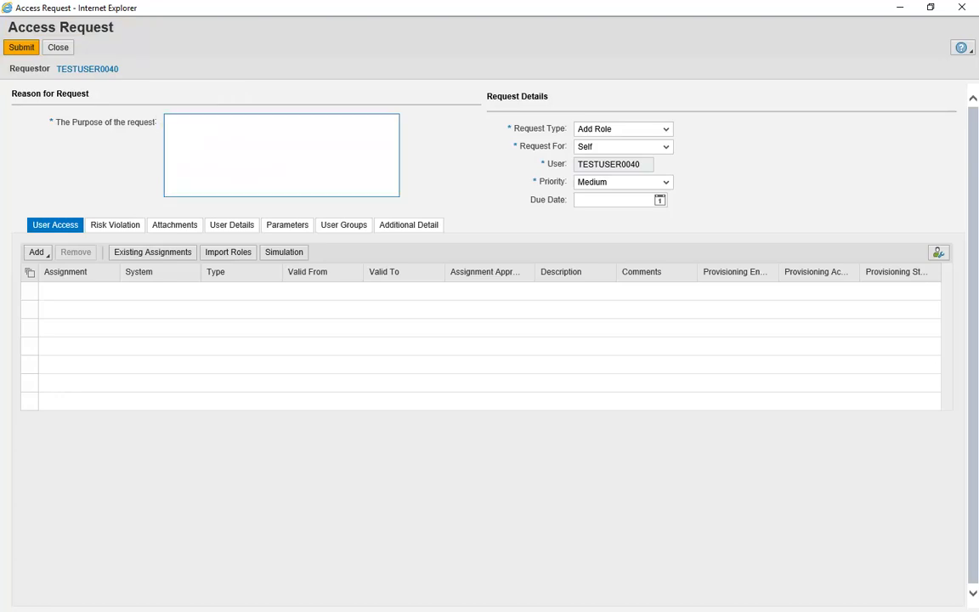
{"action": "type", "text": "Need access to create invoice for BA 9912"}
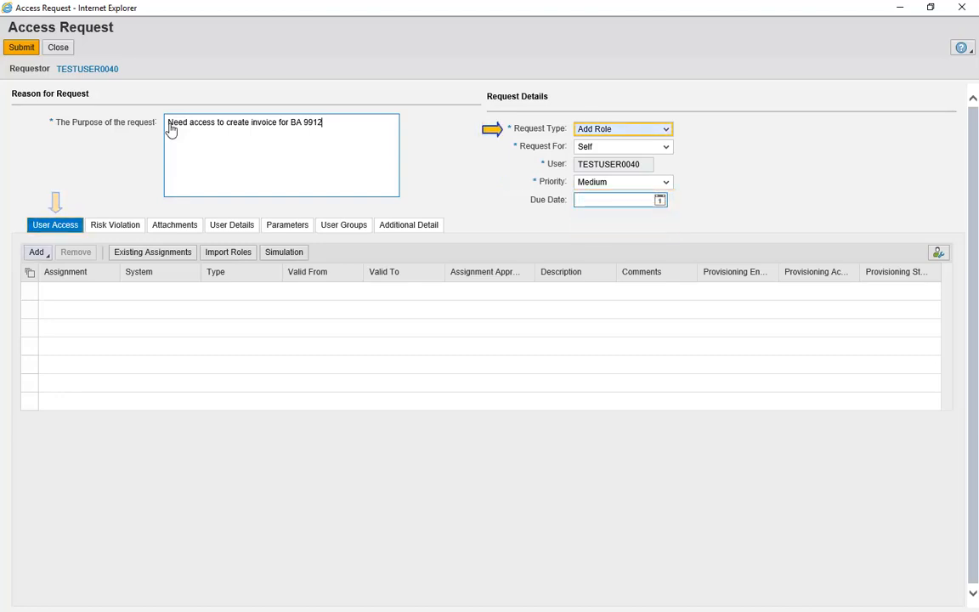
{"action": "left_click", "coordinate": [38, 255]}
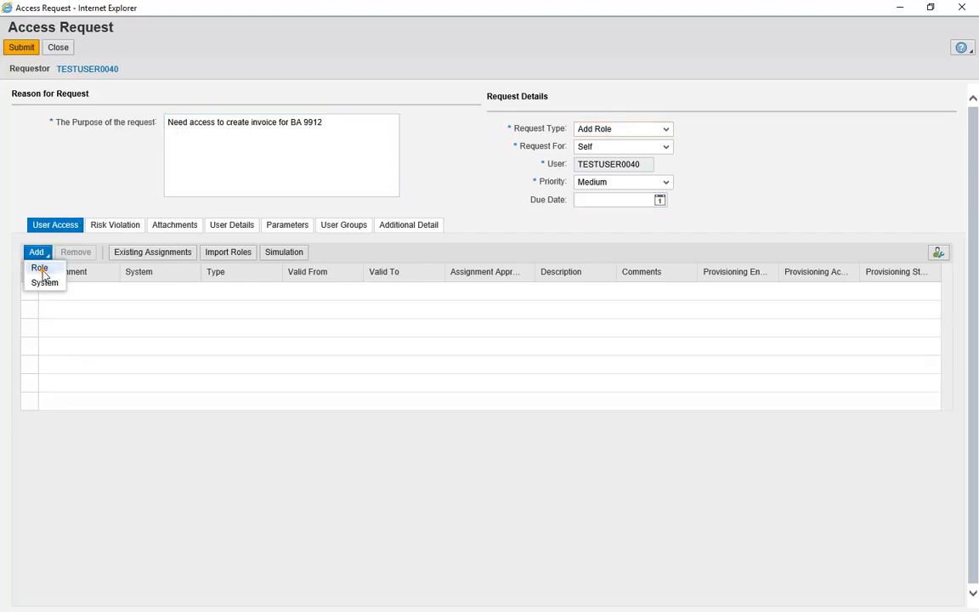
Search roles for *9912* and add AP INVOICE ADMINISTRATOR-CITYWIDE EXPENSES(BA 9912) to the request
{"action": "left_click", "coordinate": [39, 267]}
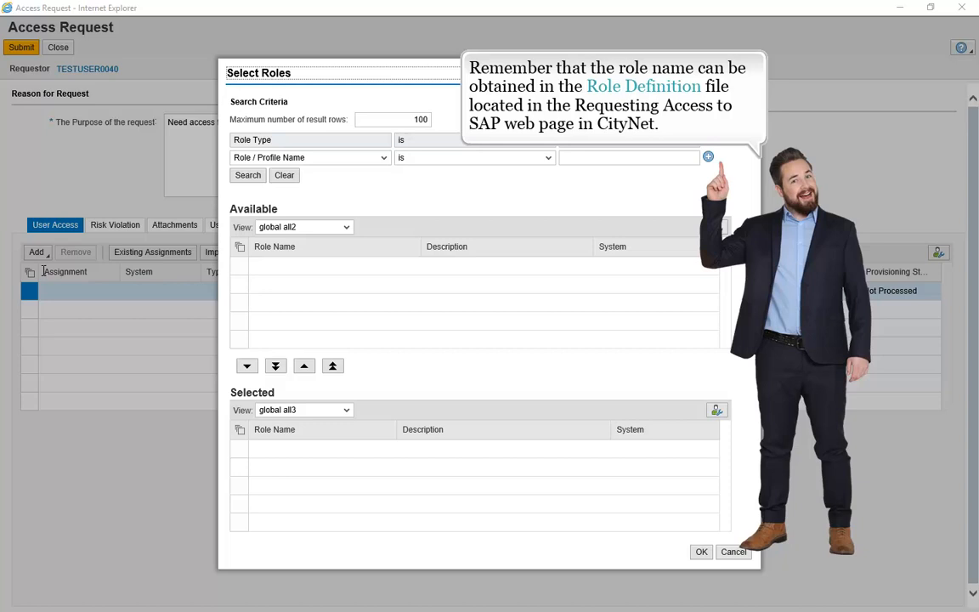
{"action": "left_click", "coordinate": [563, 157]}
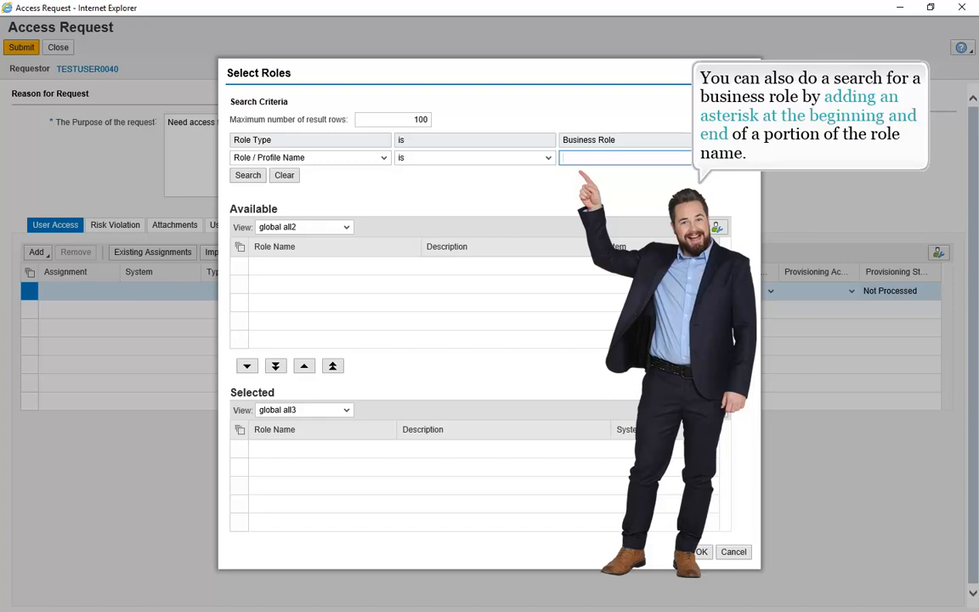
{"action": "type", "text": "*9912*"}
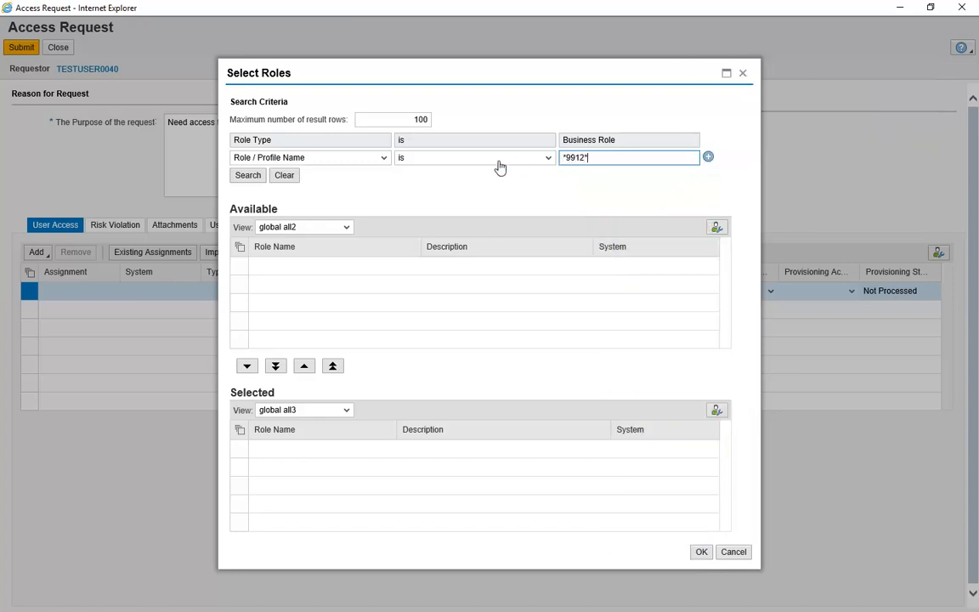
{"action": "left_click", "coordinate": [247, 176]}
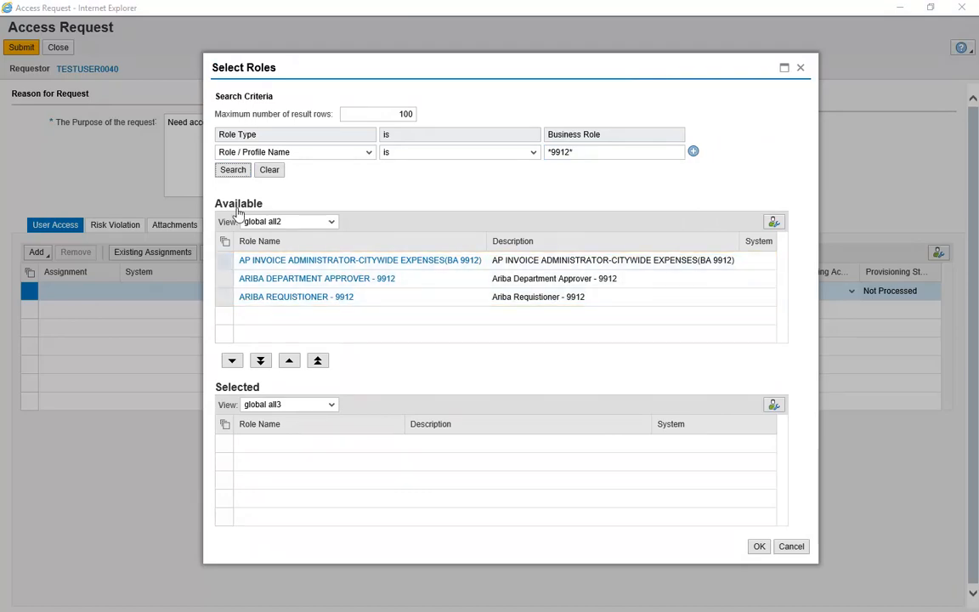
{"action": "left_click", "coordinate": [225, 264]}
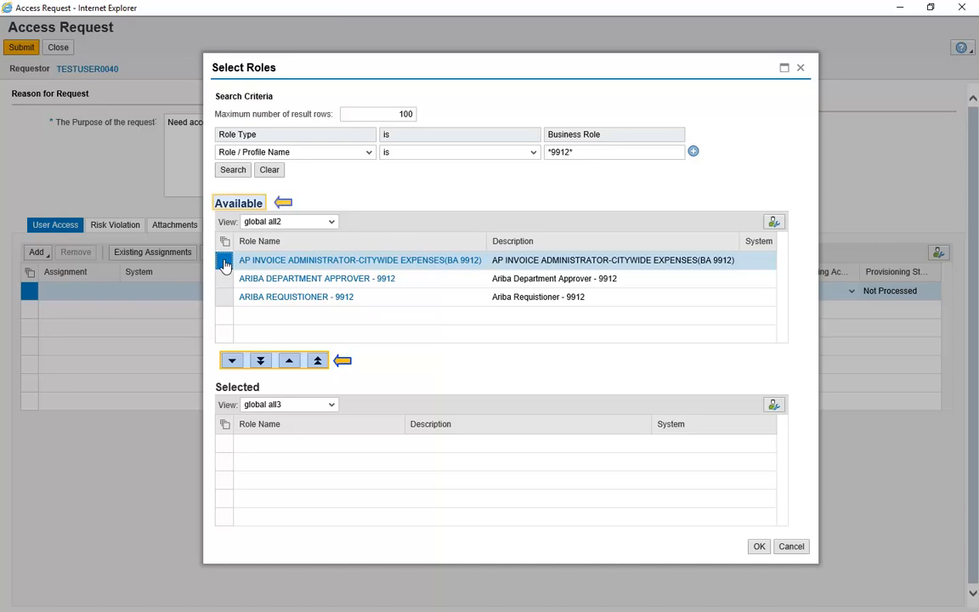
{"action": "left_click", "coordinate": [231, 361]}
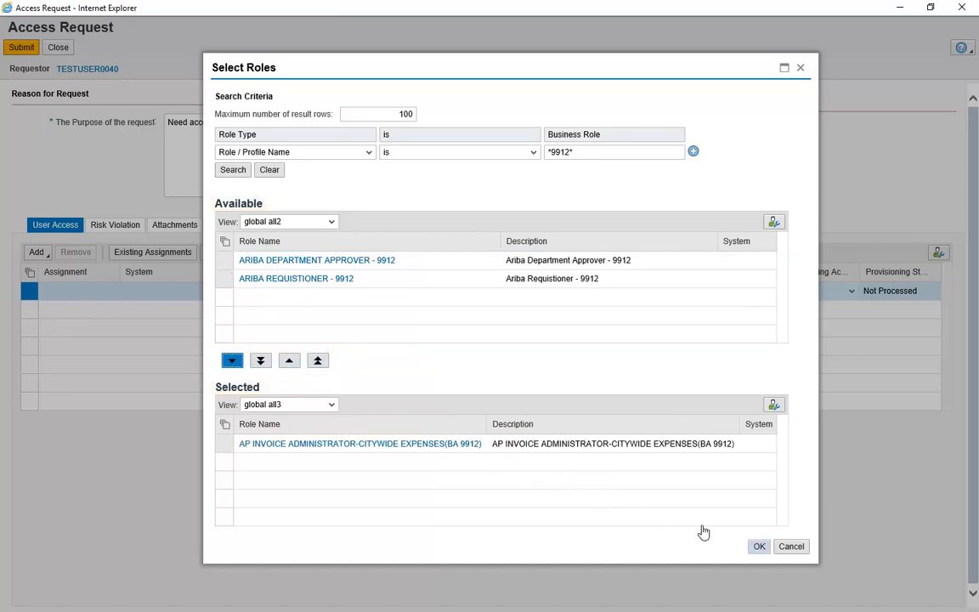
{"action": "left_click", "coordinate": [760, 548]}
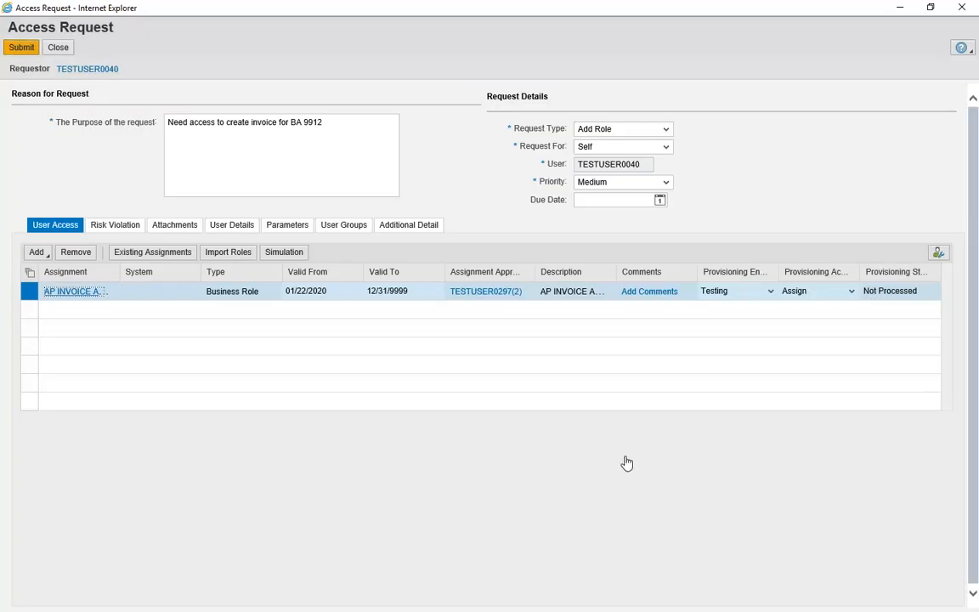
Submit the AP invoice add-role request and close it
{"action": "left_click", "coordinate": [21, 48]}
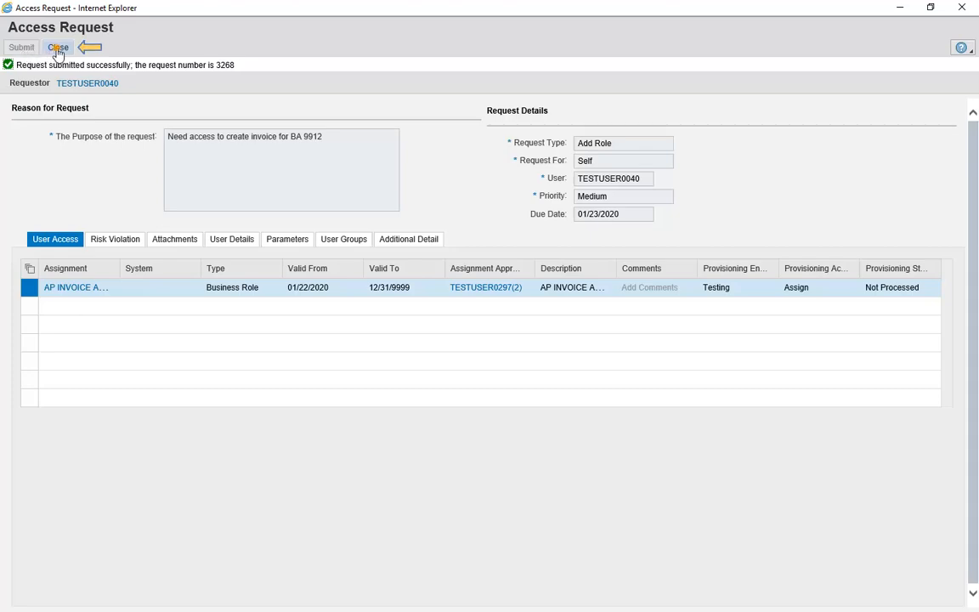
{"action": "left_click", "coordinate": [58, 47]}
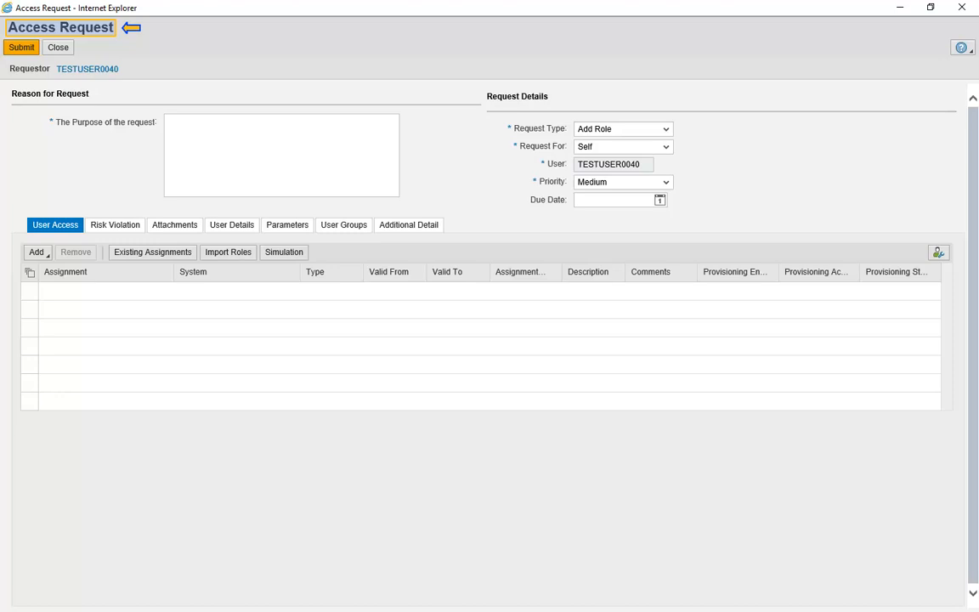
Make a Remove Role request with purpose 'Need to remove VIM AP Invoice Admin role.' and list existing assignments
{"action": "type", "text": "Need "}
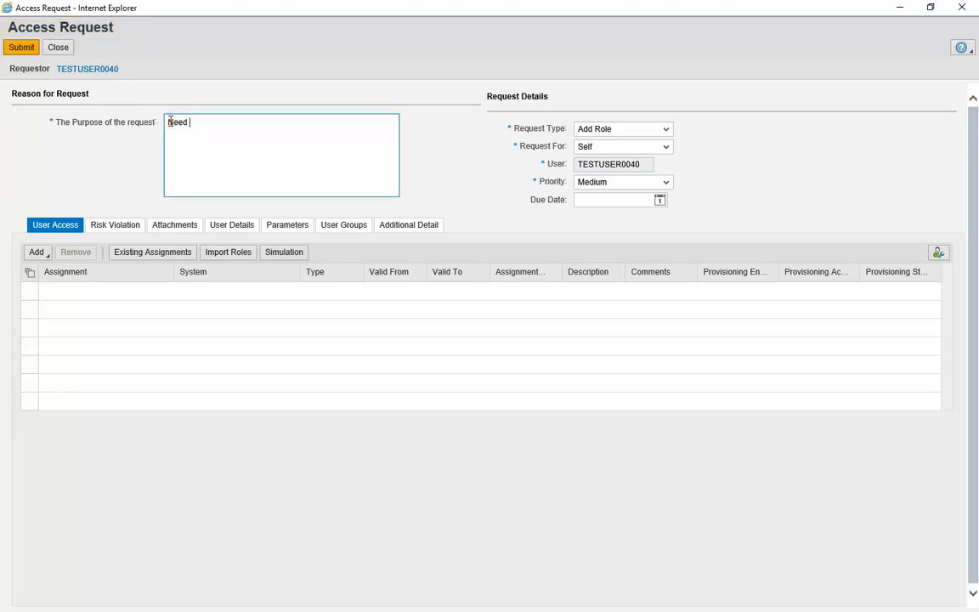
{"action": "type", "text": "to remove VIM AP Invoice Admin role."}
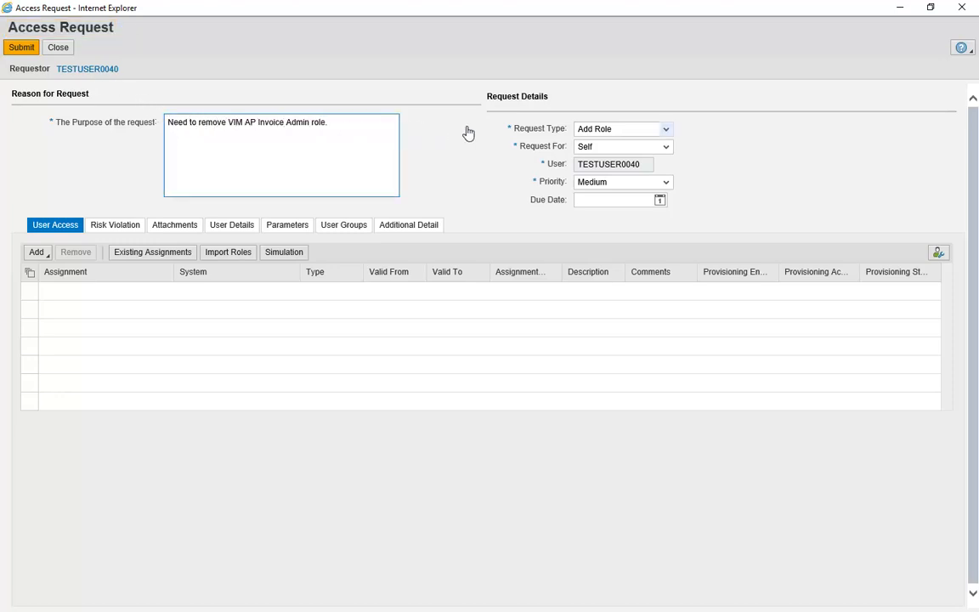
{"action": "left_click", "coordinate": [667, 133]}
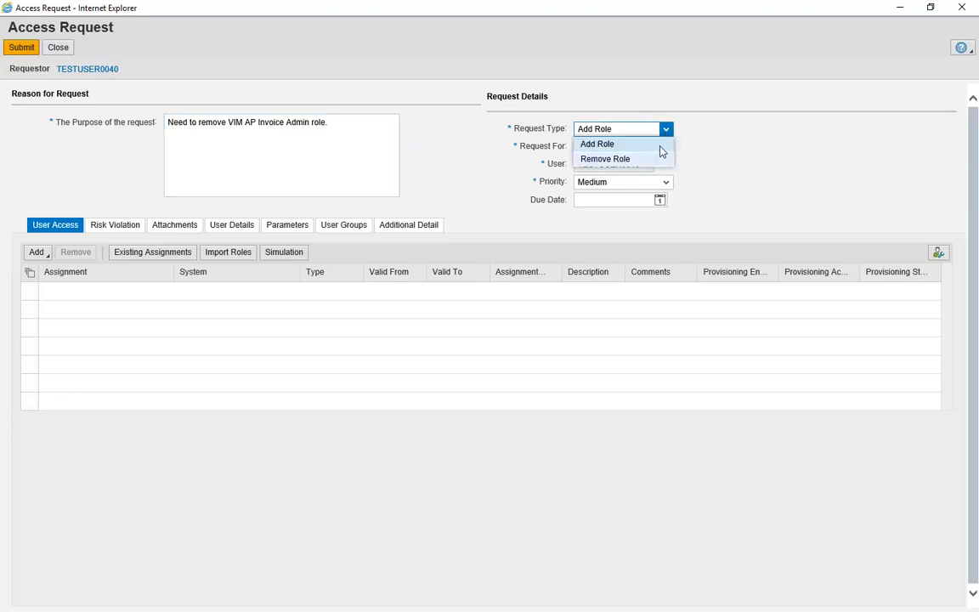
{"action": "left_click", "coordinate": [657, 160]}
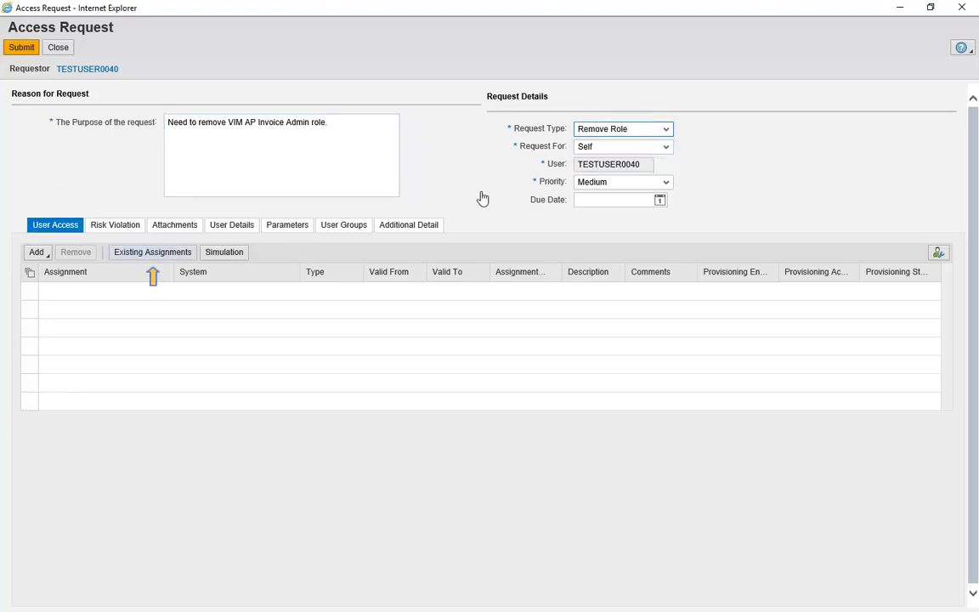
{"action": "left_click", "coordinate": [153, 252]}
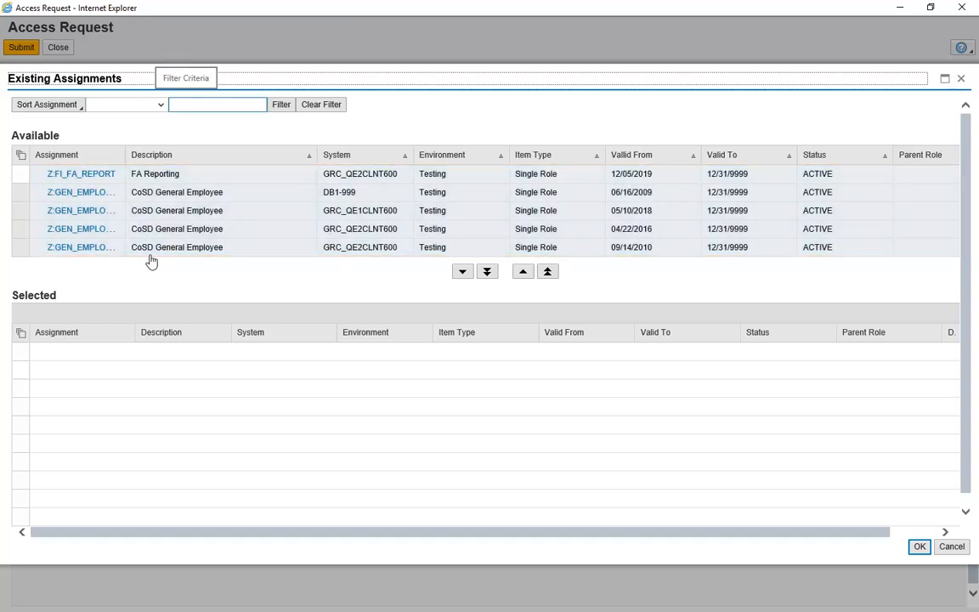
Filter the existing assignments by Assignment name matching *VIM*
{"action": "left_click", "coordinate": [161, 105]}
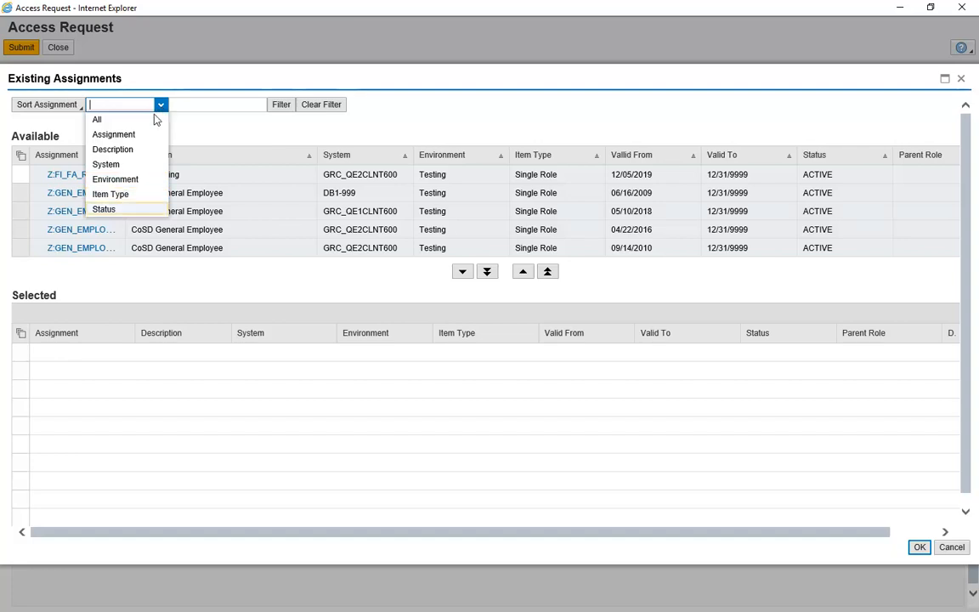
{"action": "left_click", "coordinate": [134, 136]}
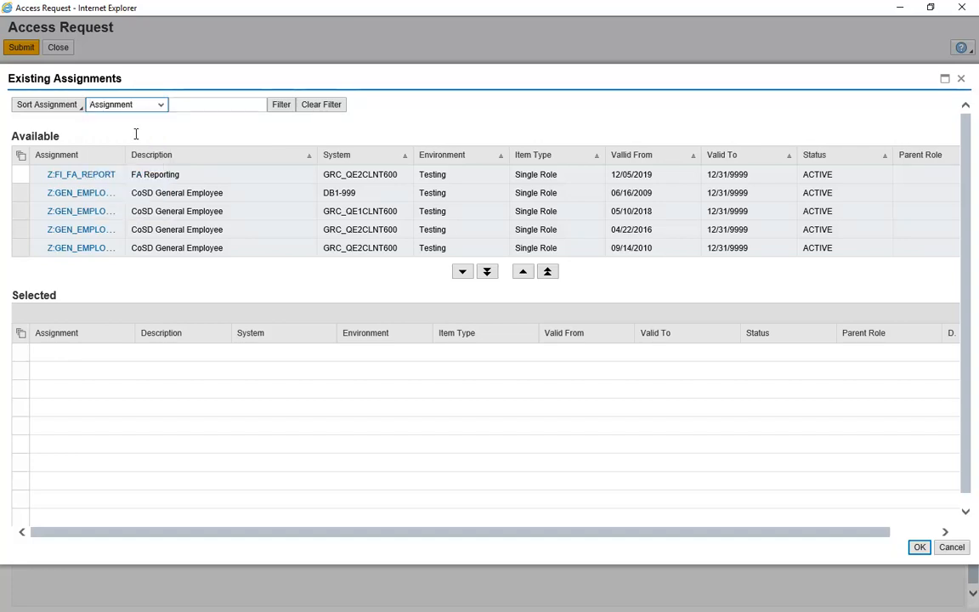
{"action": "left_click", "coordinate": [201, 105]}
{"action": "type", "text": "*VIM*"}
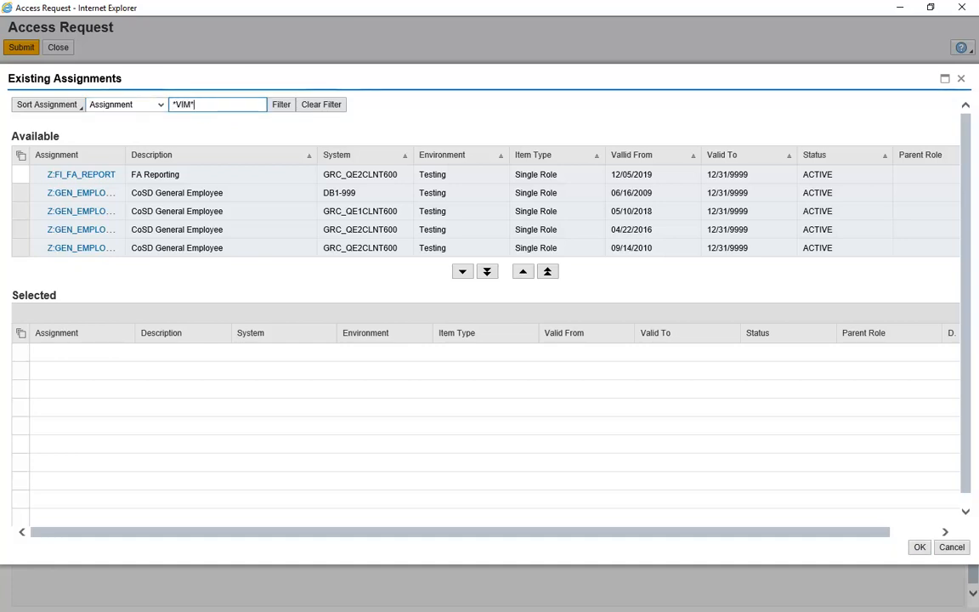
{"action": "left_click", "coordinate": [283, 105]}
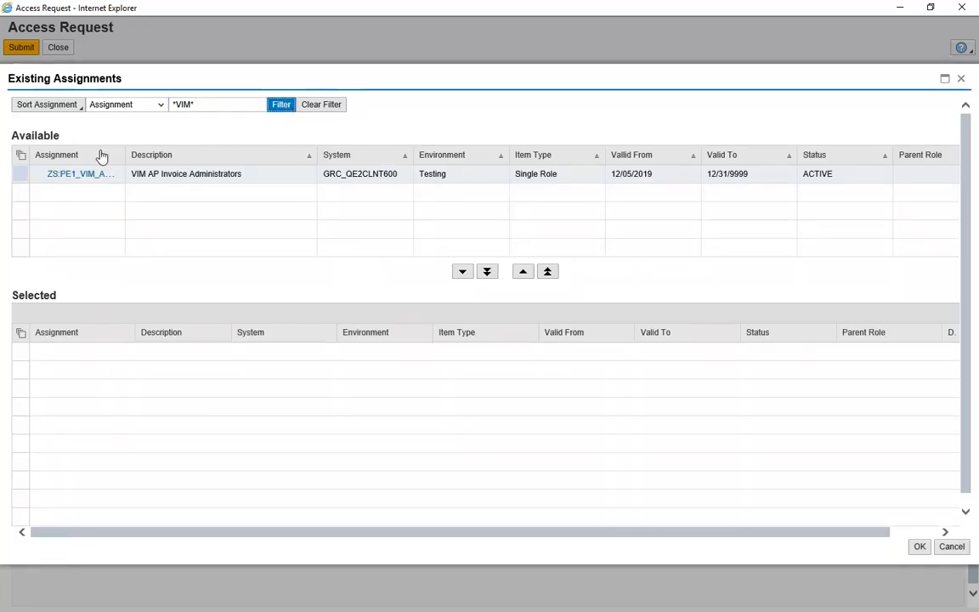
Select ZS:PE1_VIM_AP_INV_ADMIN for removal and submit the request
{"action": "left_click", "coordinate": [19, 174]}
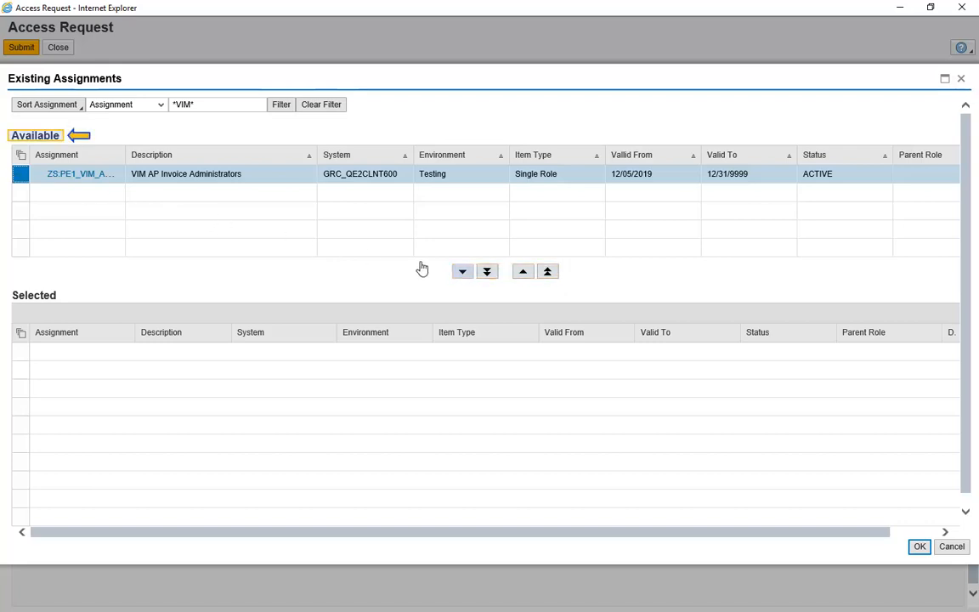
{"action": "left_click", "coordinate": [462, 272]}
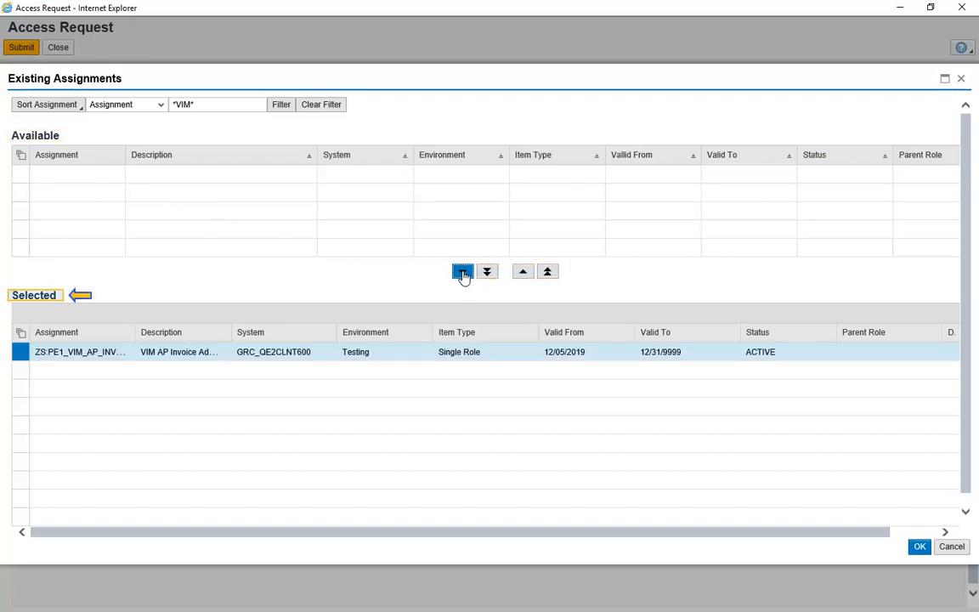
{"action": "left_click", "coordinate": [918, 546]}
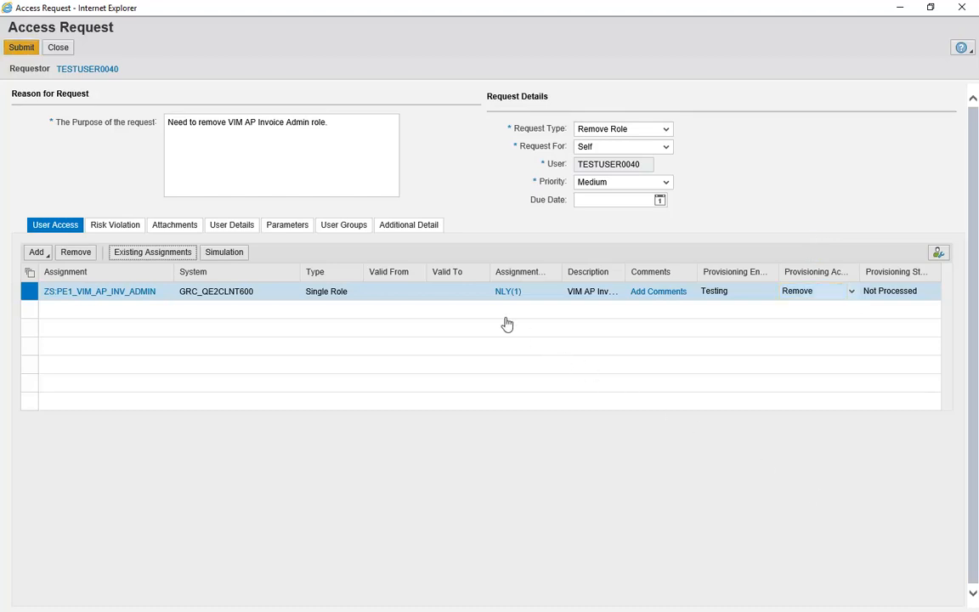
{"action": "left_click", "coordinate": [21, 48]}
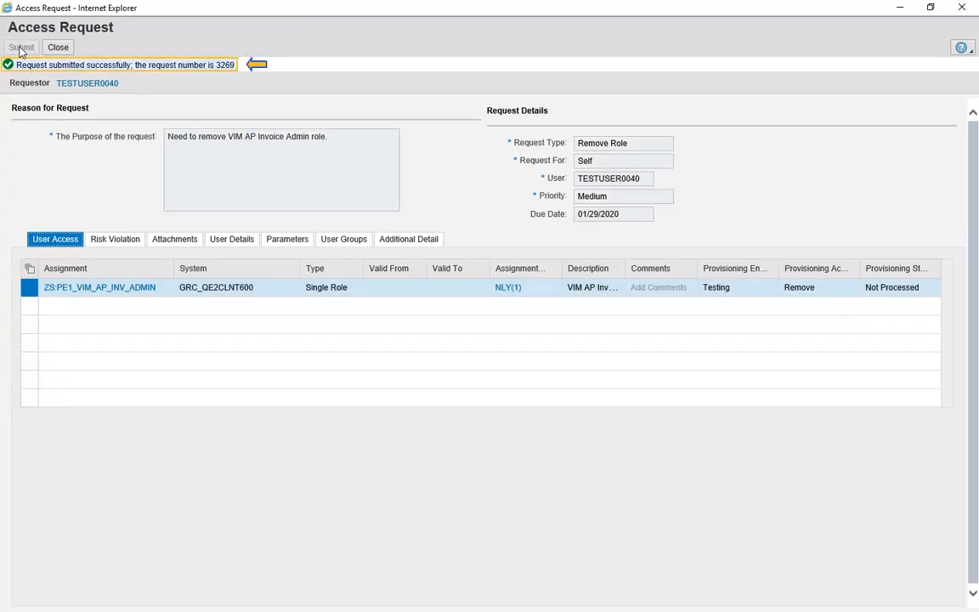